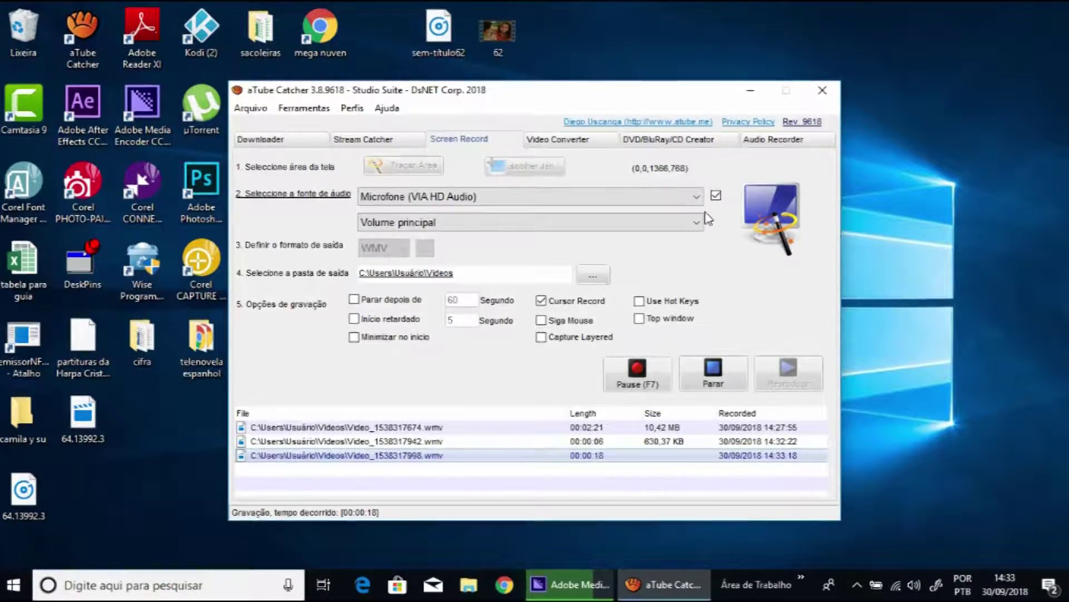
Add the desktop video 62 to the Video Converter's file list
left_click(582, 144)
left_click_drag(486, 28, 392, 191)
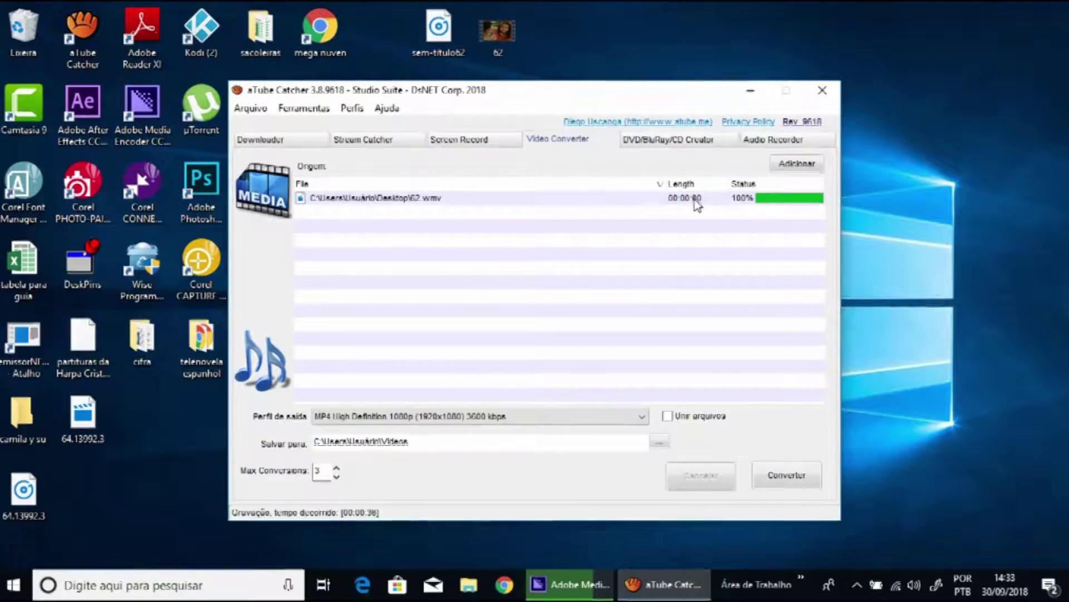
Open the output folder of 62.wmv to inspect the converted file, and close the folder
left_click(577, 200)
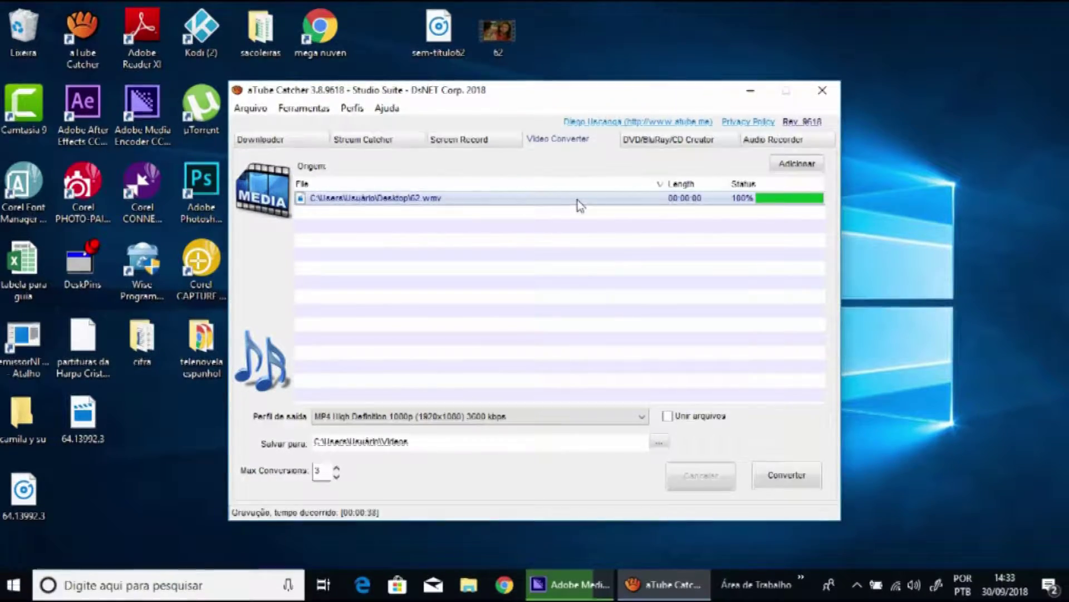
right_click(578, 204)
left_click(627, 263)
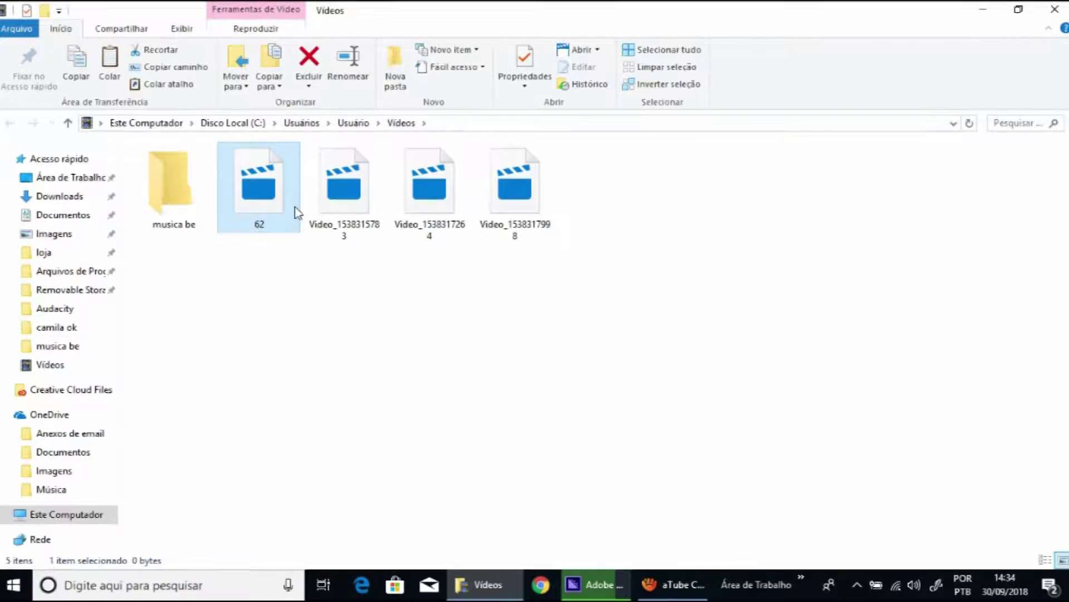
left_click(1058, 12)
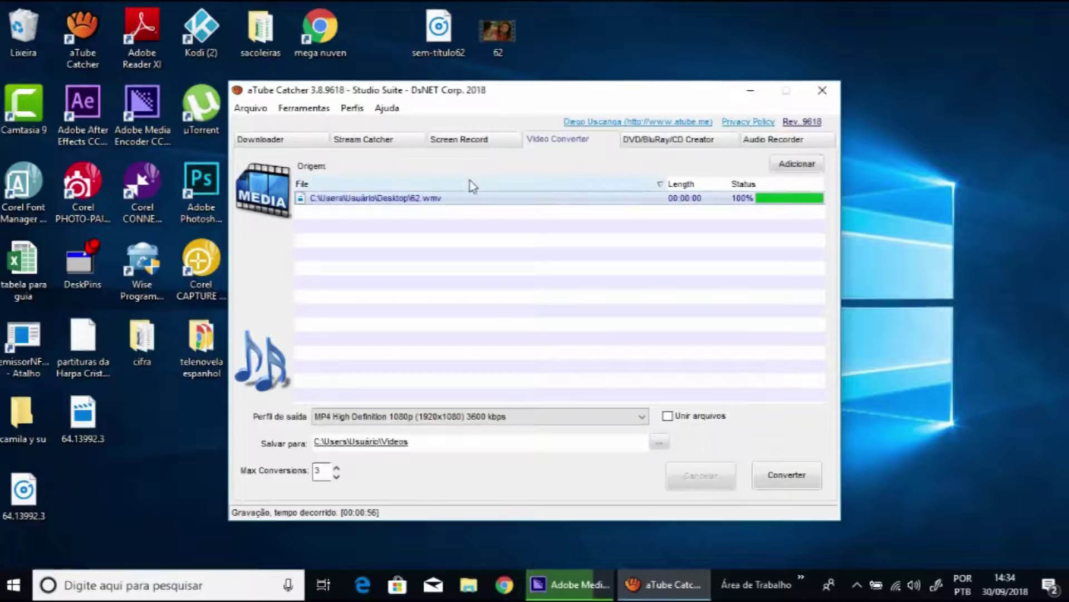
Remove 62.wmv from the conversion list
right_click(478, 204)
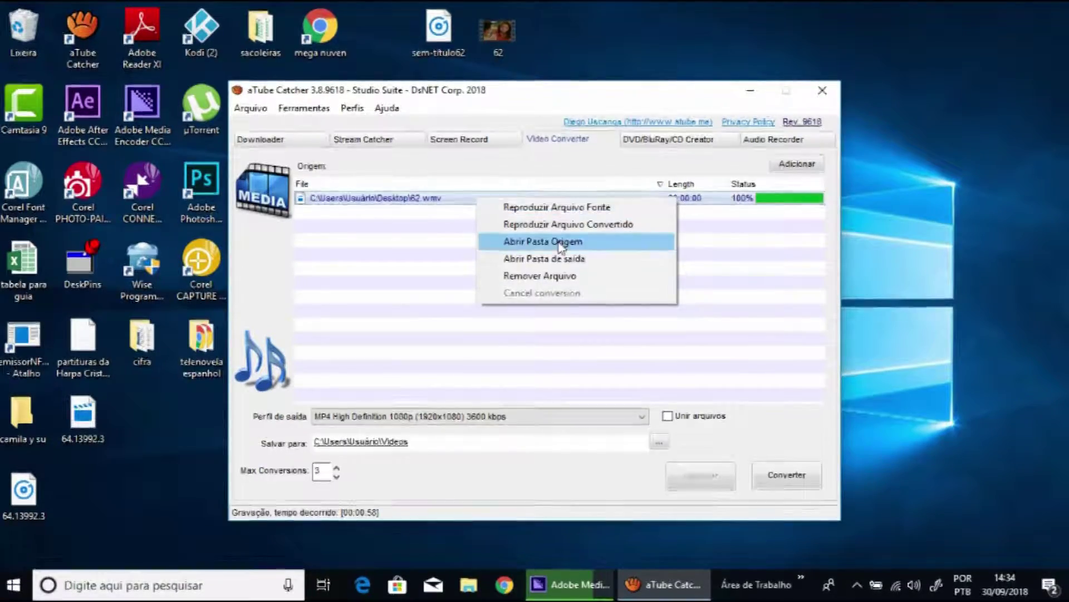
left_click(560, 283)
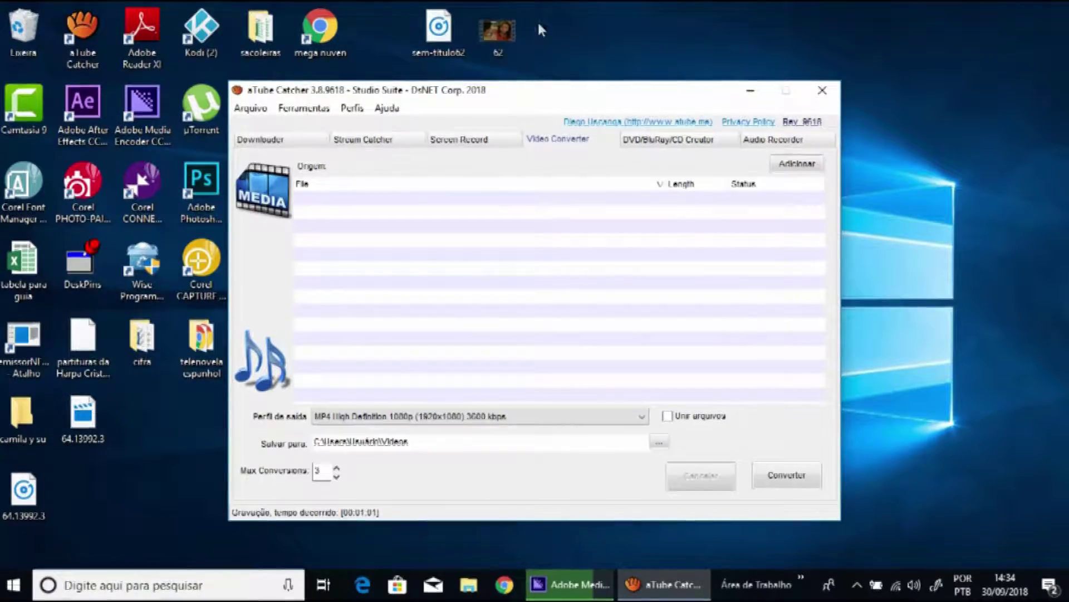
Copy the desktop video 62 and paste a duplicate onto an empty area of the desktop
left_click(500, 33)
right_click(502, 34)
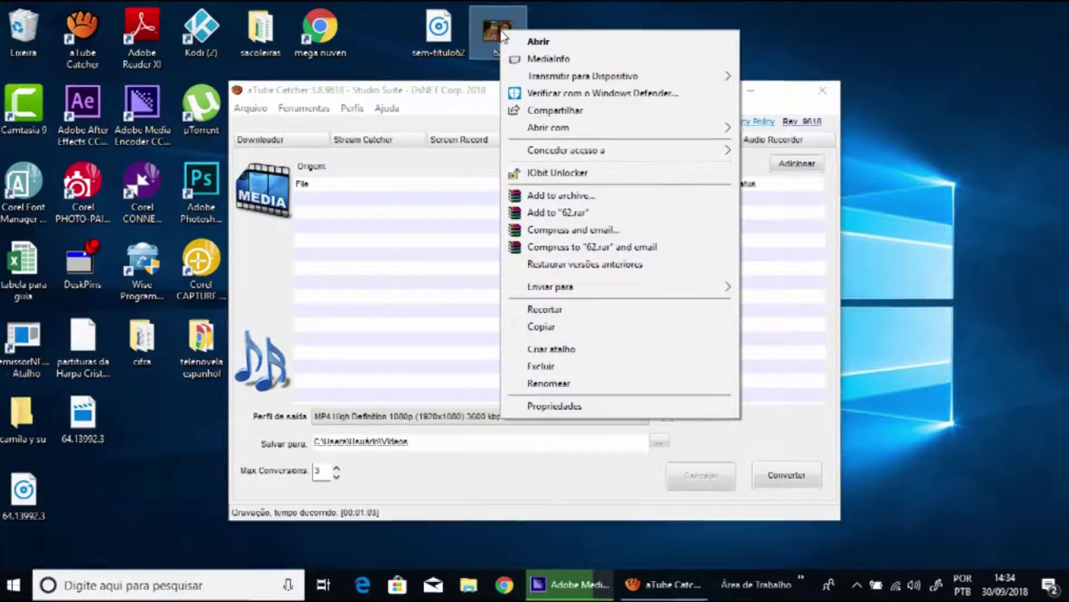
left_click(639, 1)
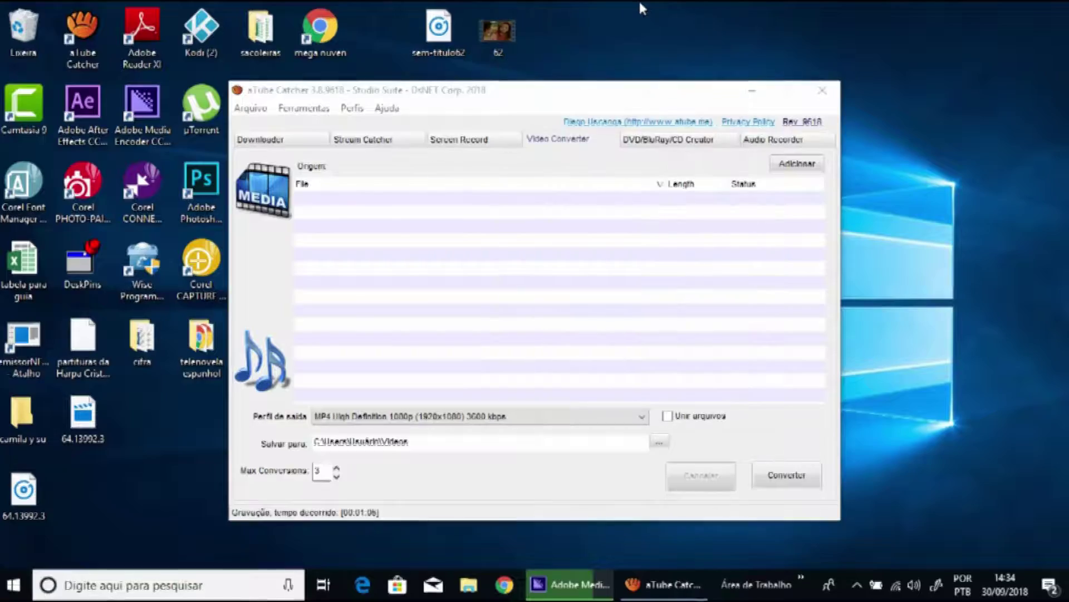
right_click(500, 35)
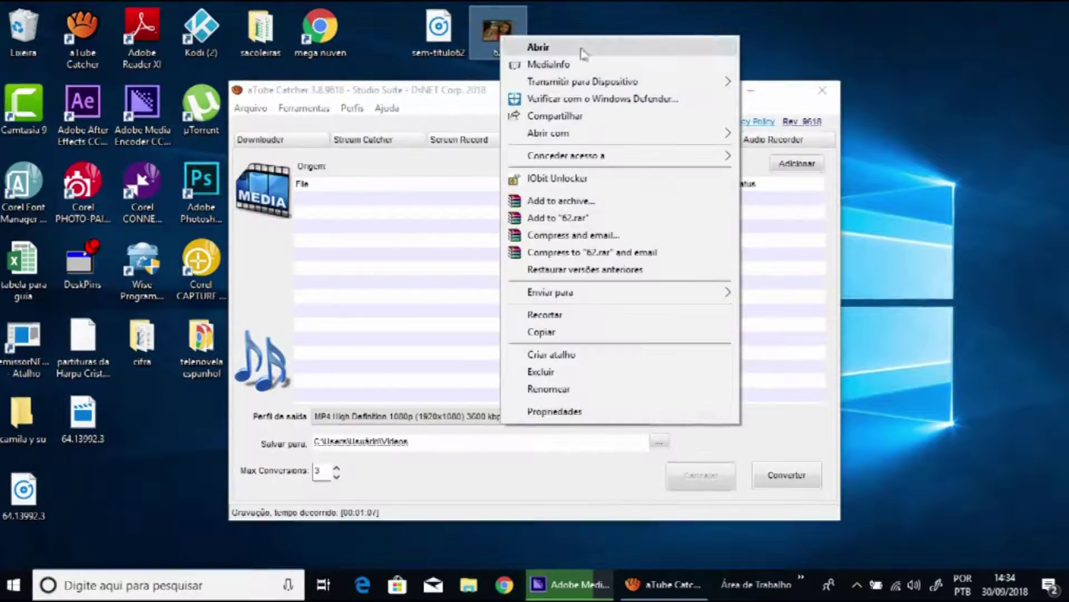
left_click(539, 333)
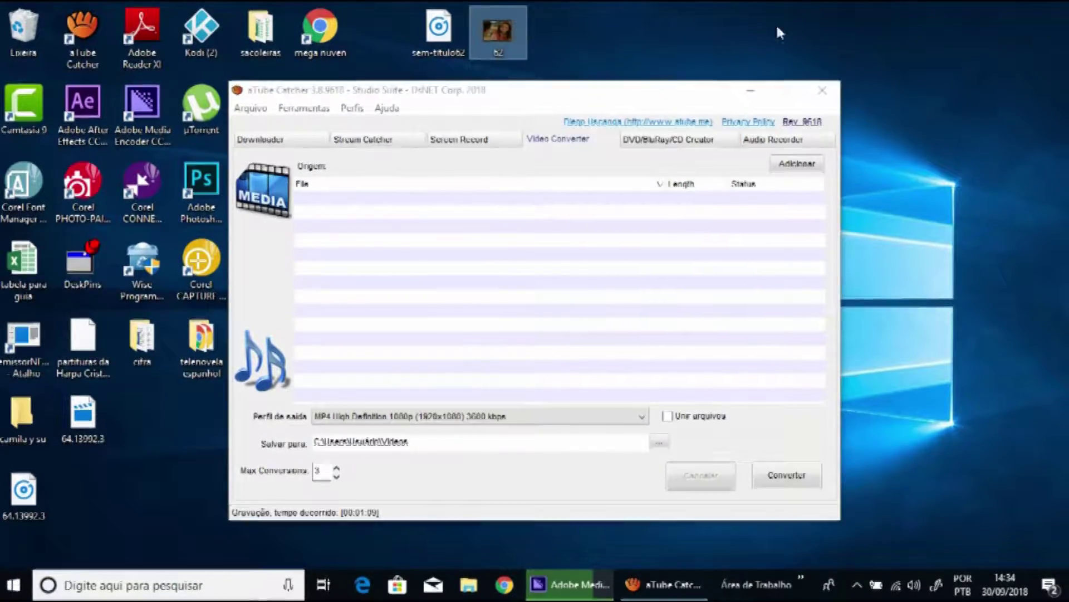
left_click(698, 26)
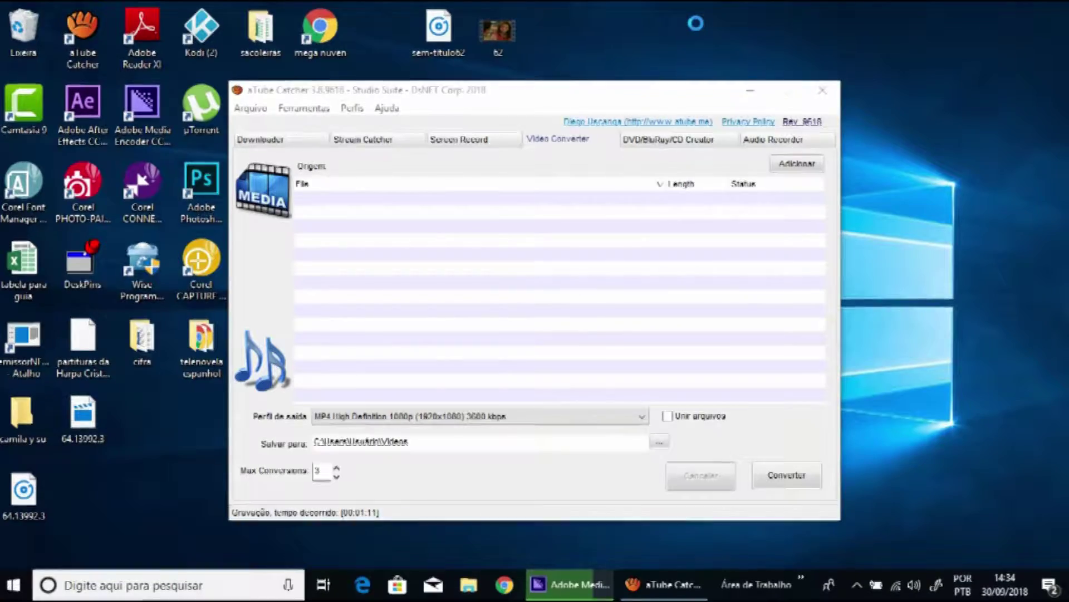
right_click(697, 25)
left_click(734, 95)
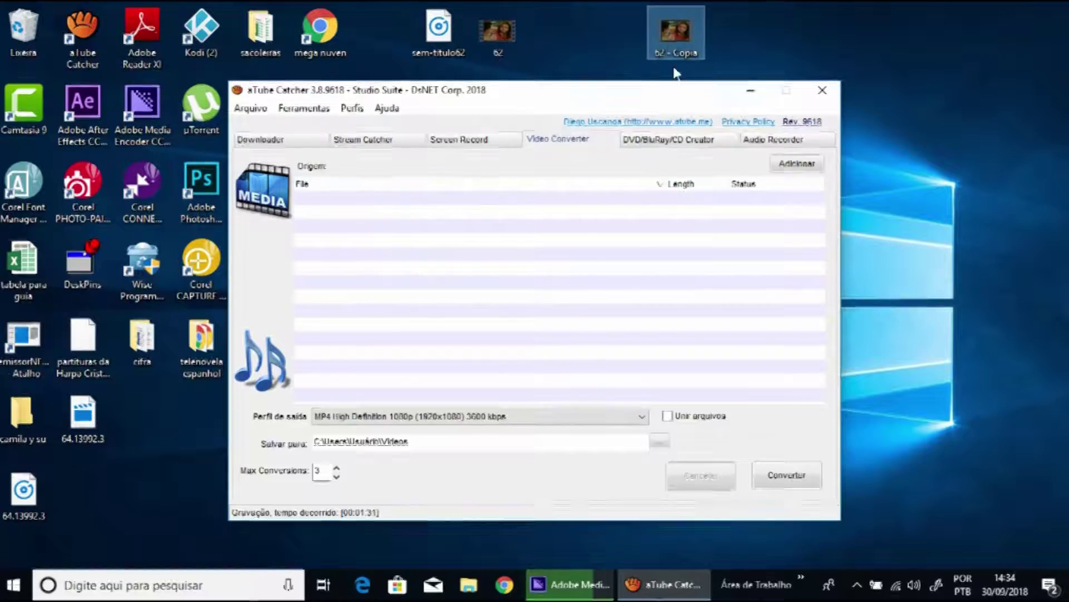
Add the video 62 - Copia to the conversion list and convert it with the MP4 High Definition 1080p profile
left_click(677, 39)
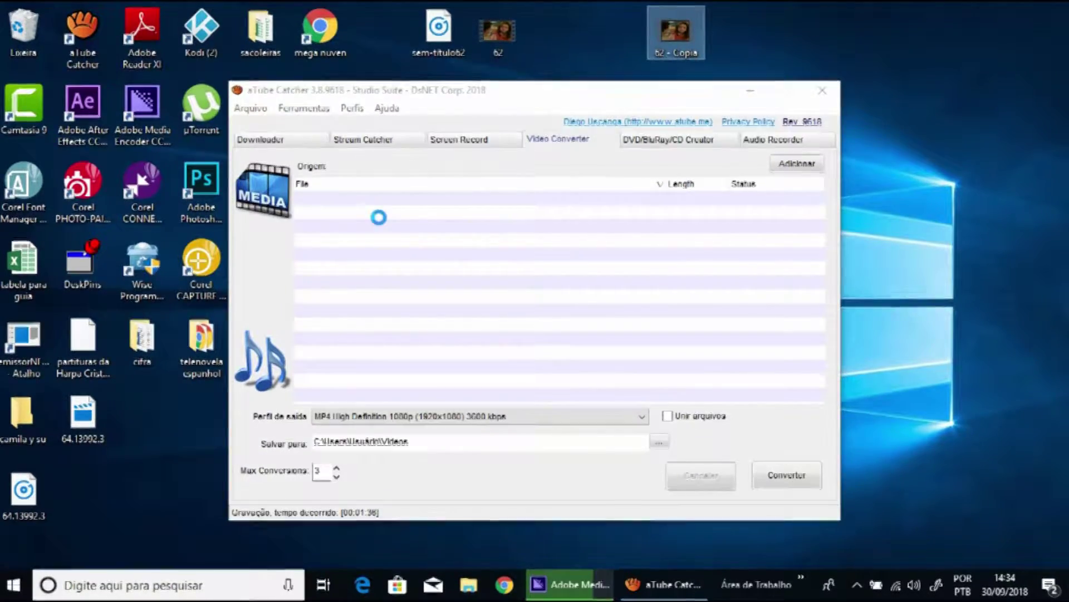
left_click_drag(383, 225, 381, 222)
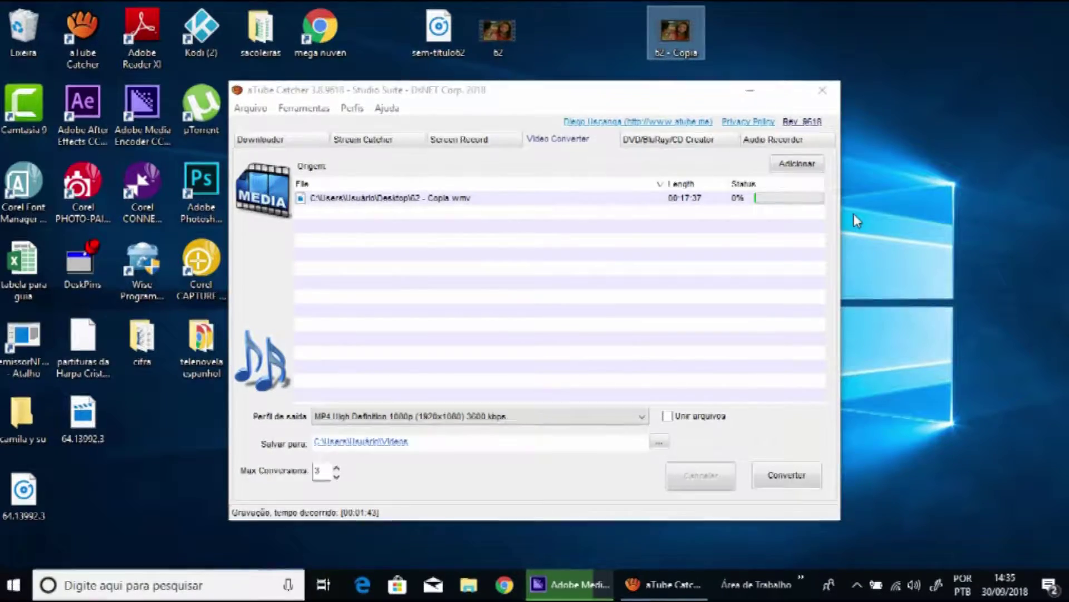
left_click(786, 475)
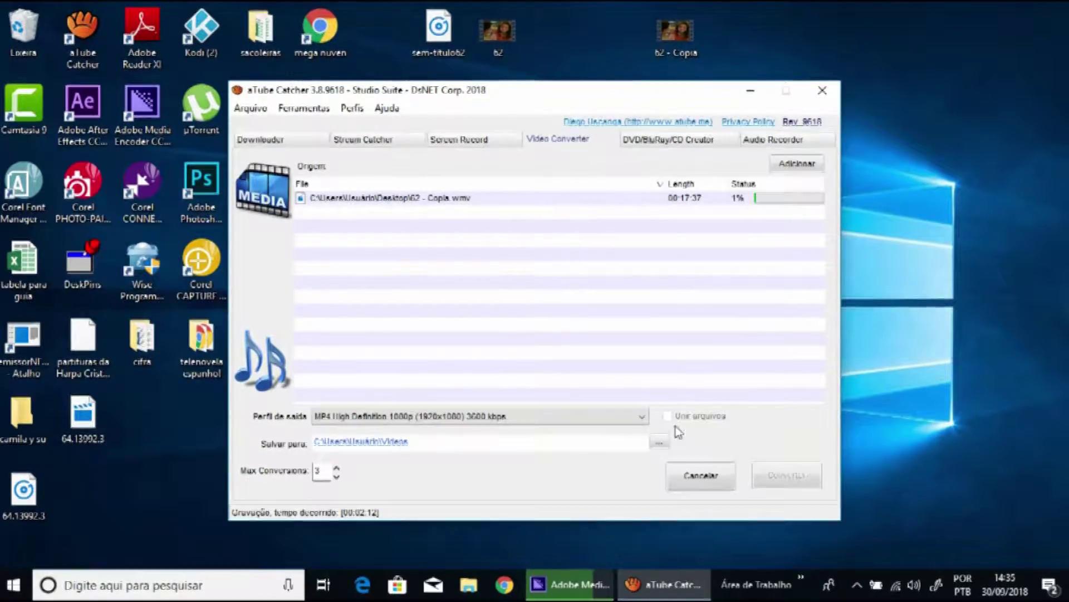
left_click(452, 136)
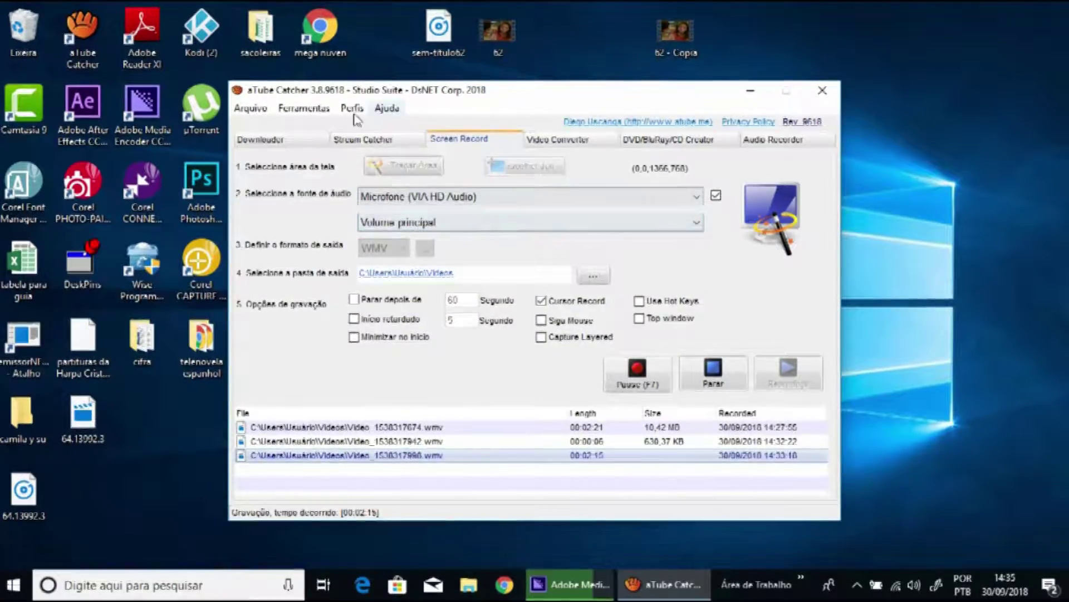
left_click(366, 146)
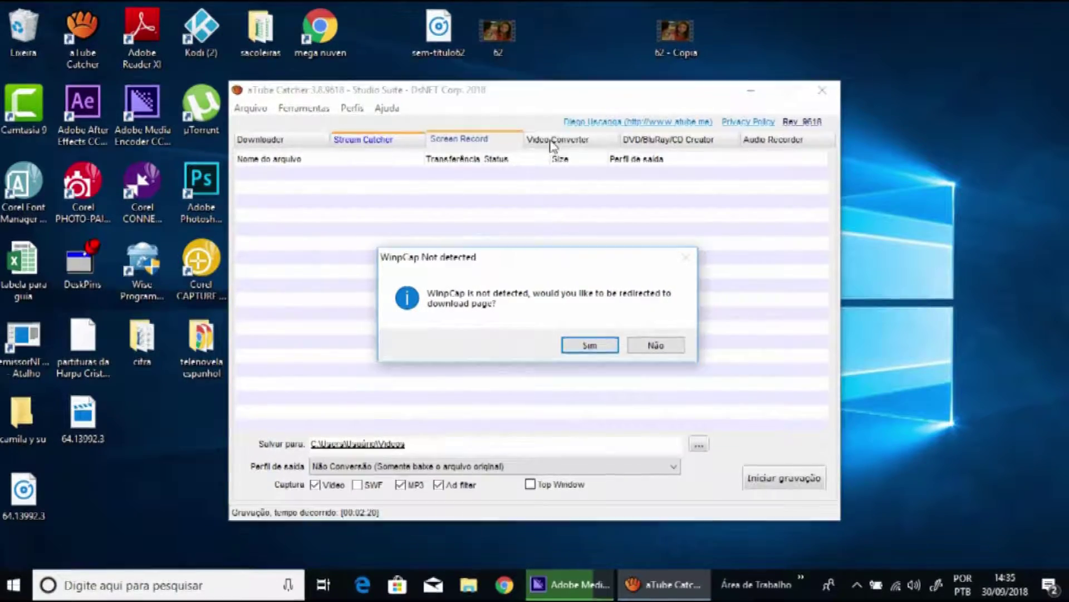
left_click(656, 345)
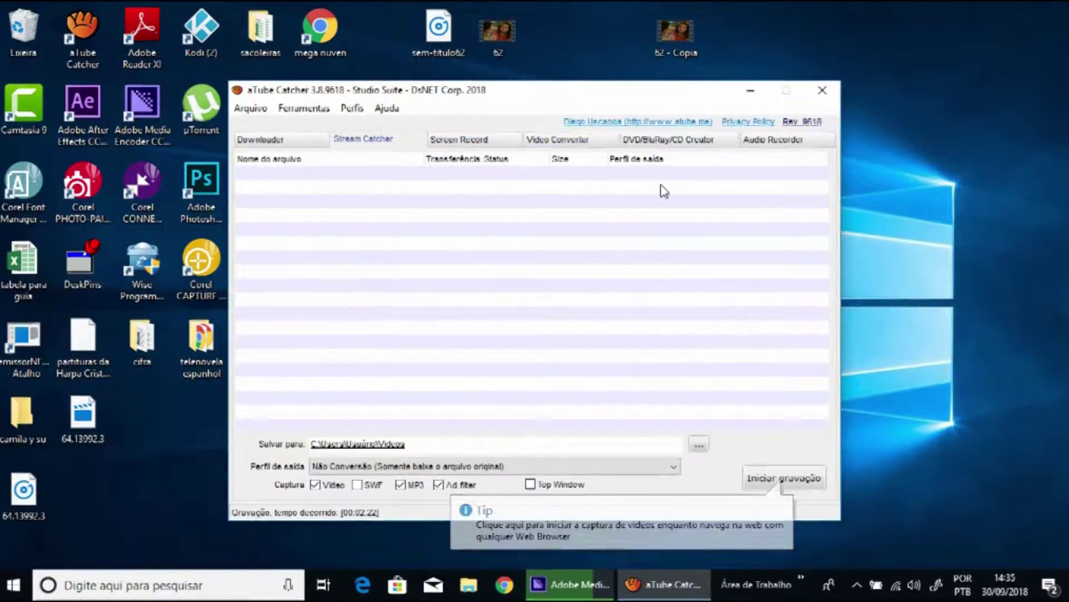
left_click(583, 147)
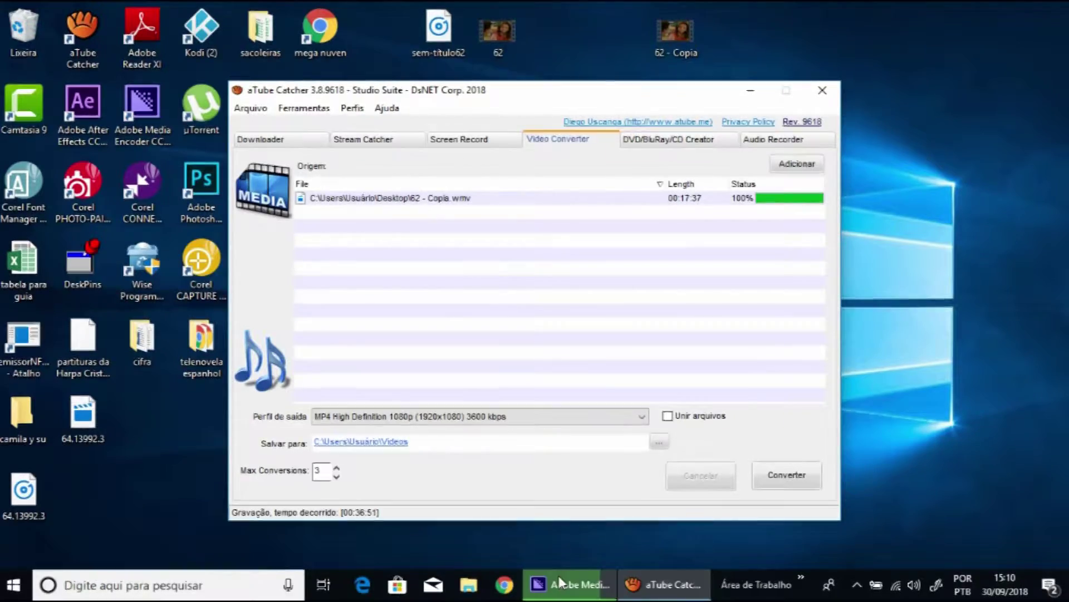
mouse_move(561, 577)
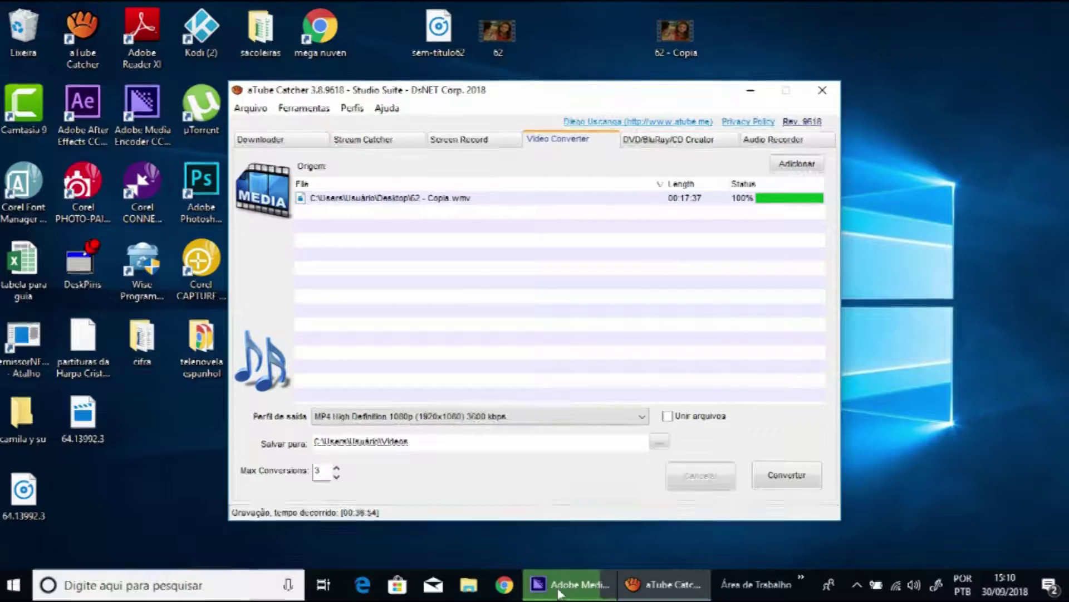
mouse_move(595, 594)
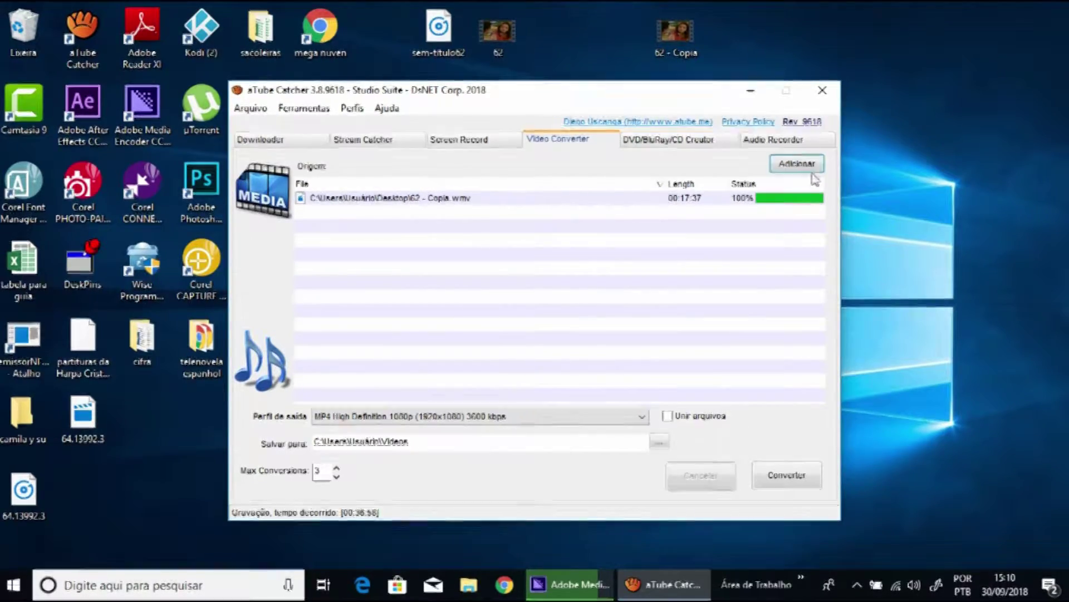
Open the output folder of 62 - Copia.wmv and check the file type and size in the converted video's properties
right_click(478, 200)
left_click(537, 259)
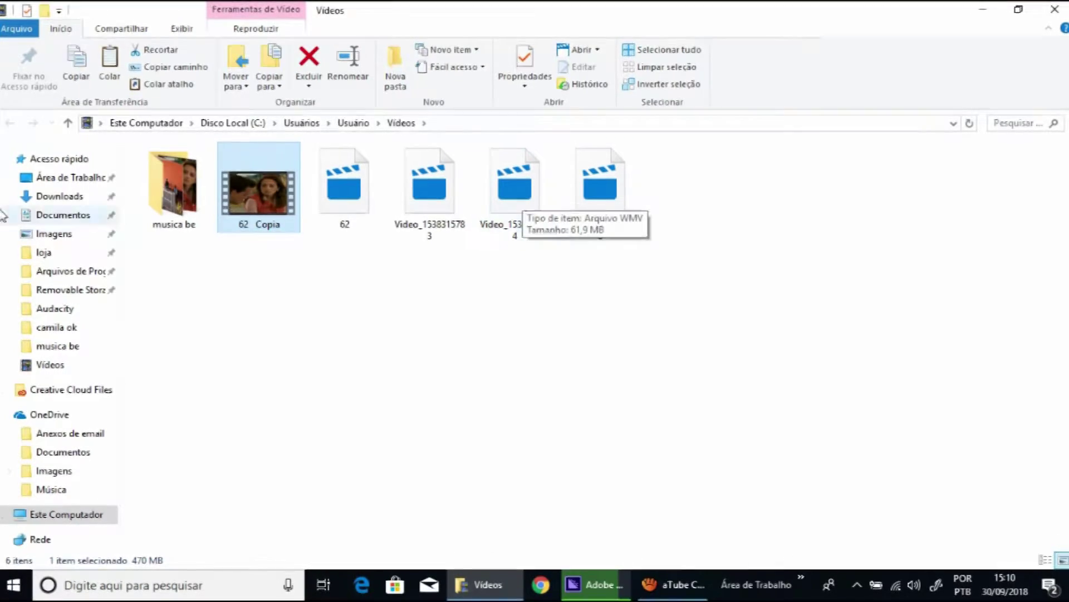
right_click(264, 215)
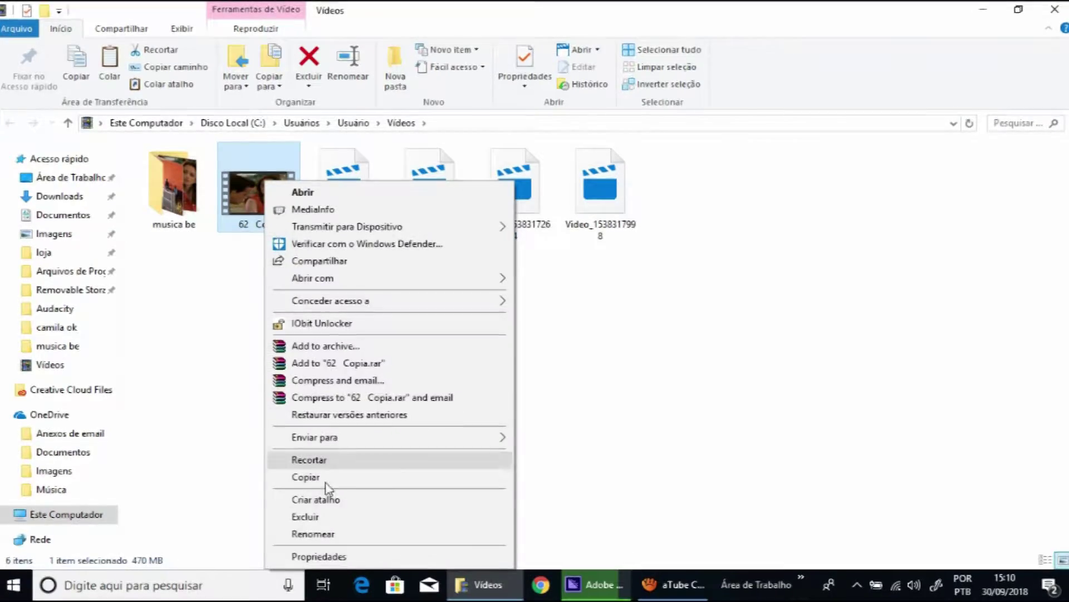
left_click(344, 556)
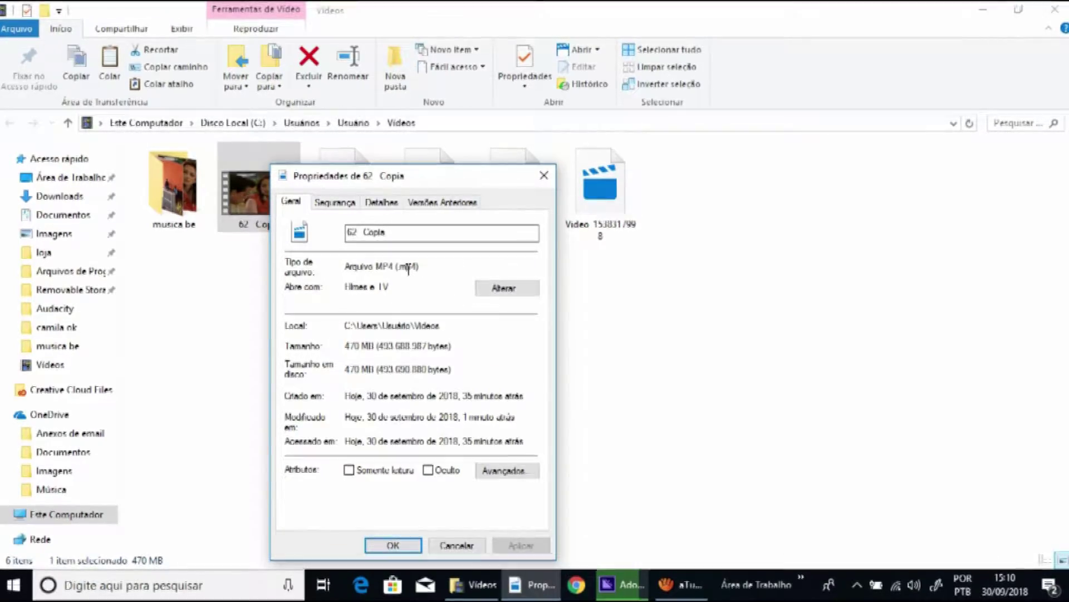
left_click(544, 175)
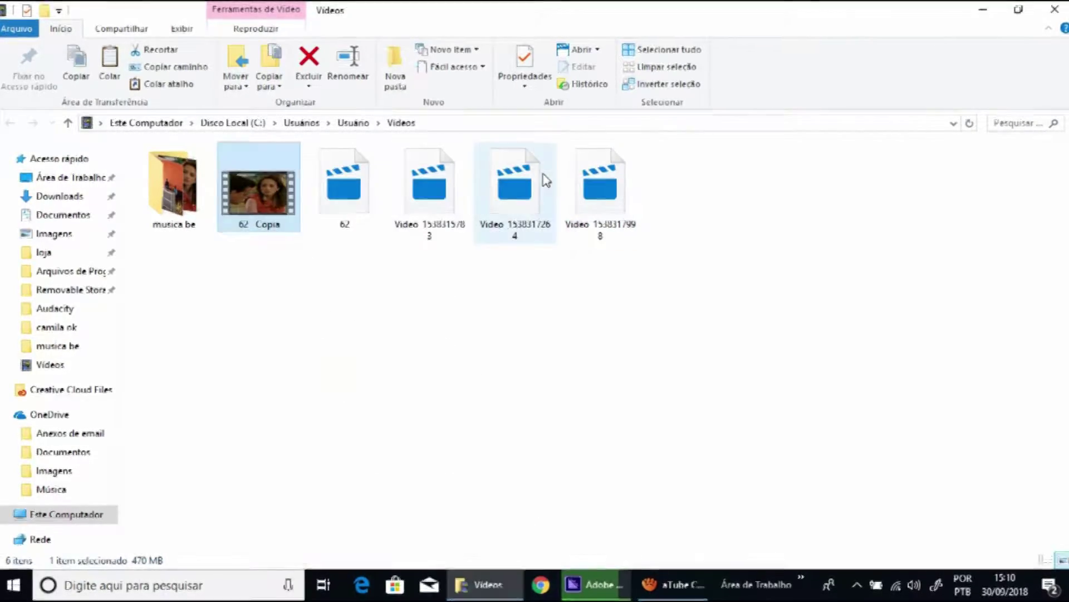
Play the converted video 62 Copia to check it, leave full screen, and close the player and the Vídeos folder
double_click(263, 189)
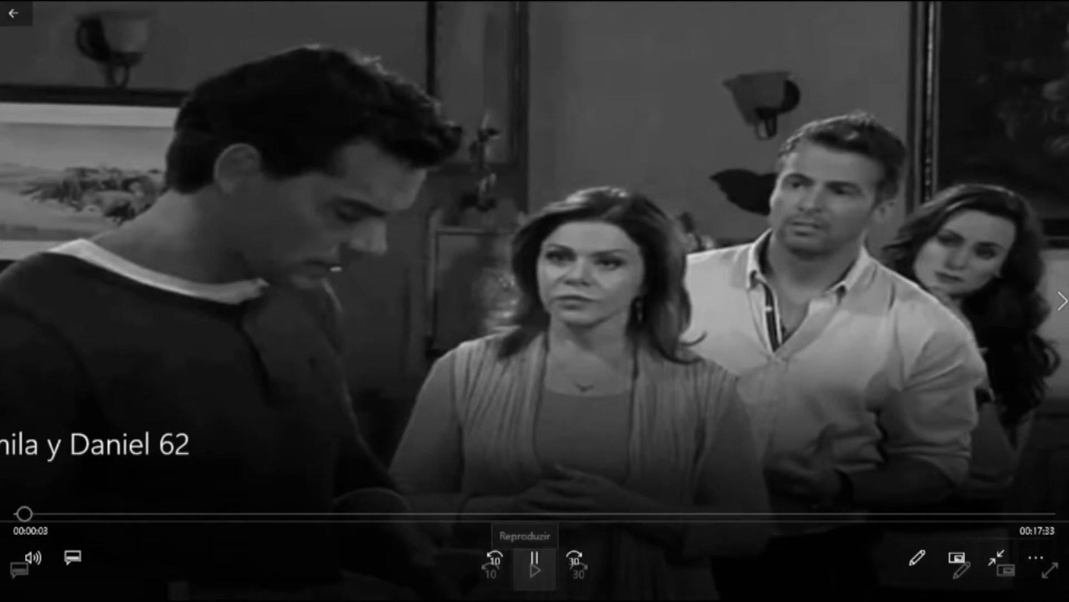
left_click(996, 557)
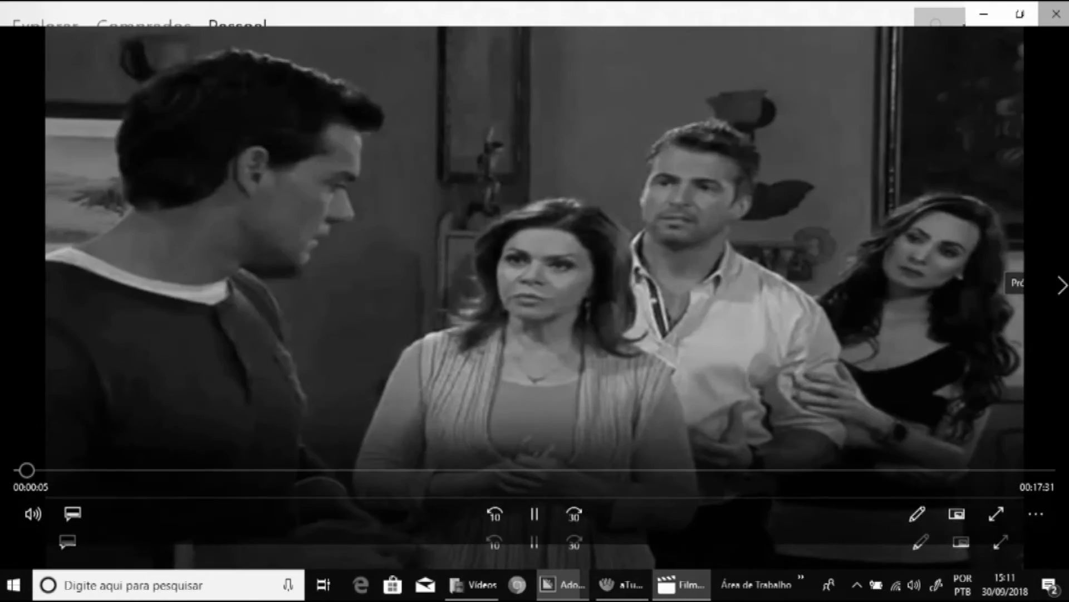
left_click(1056, 14)
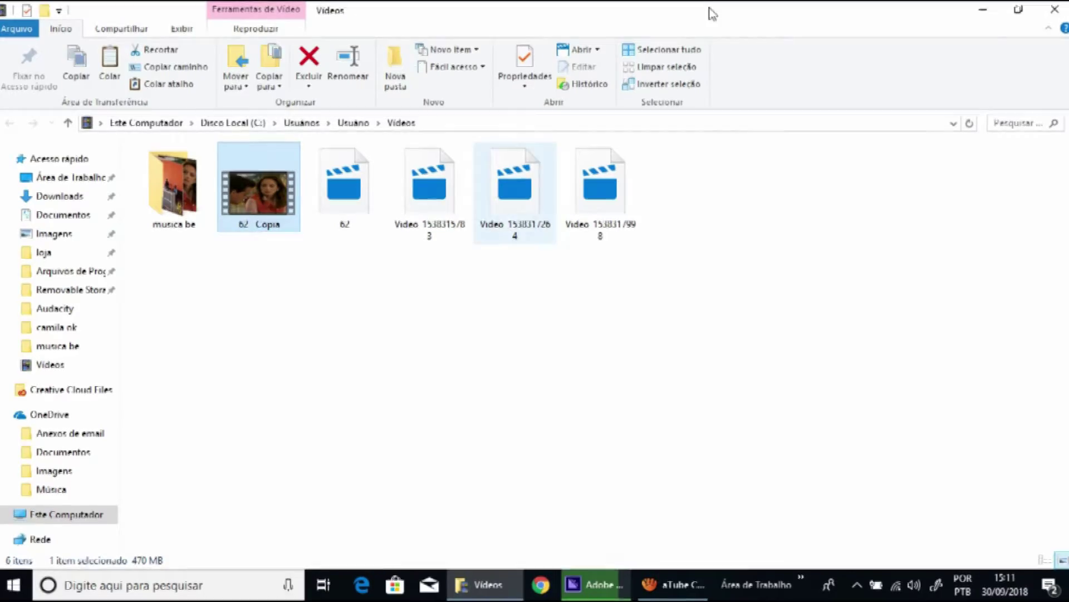
left_click(1047, 10)
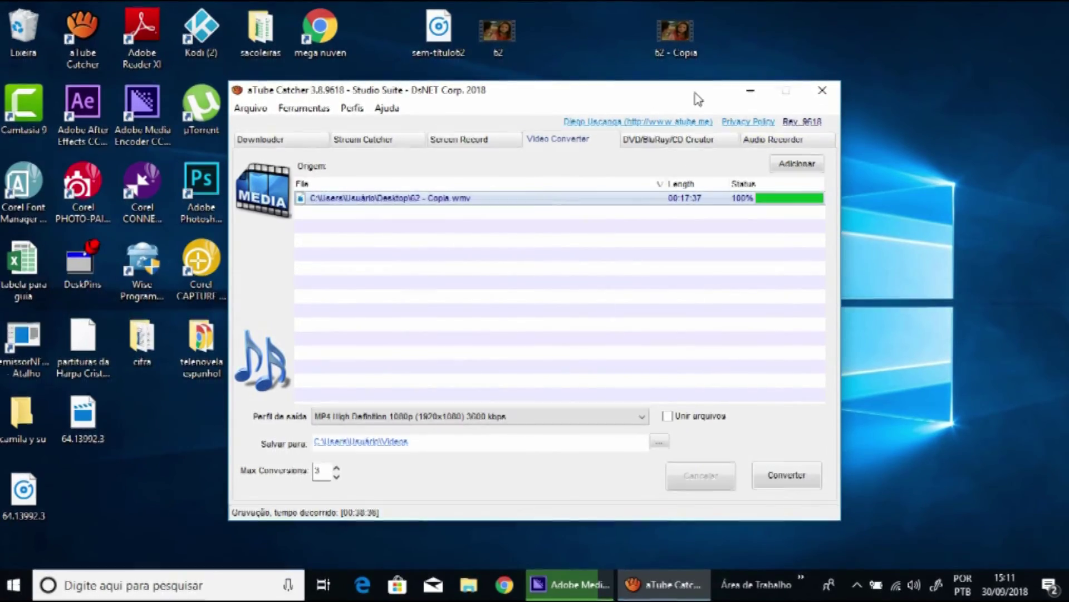
Open the Screen Record page of aTube Catcher
left_click(482, 138)
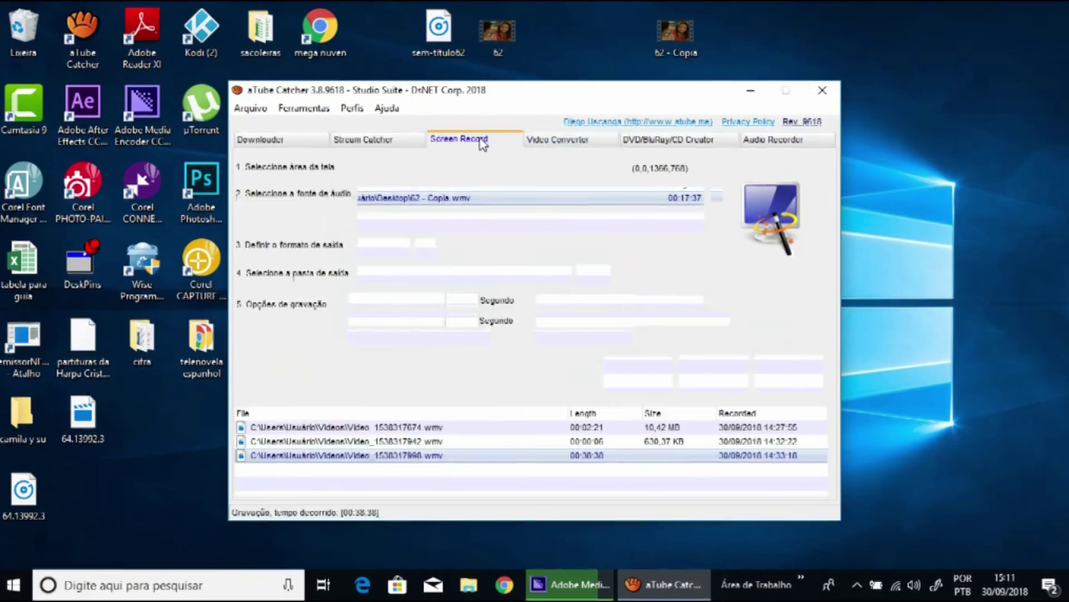